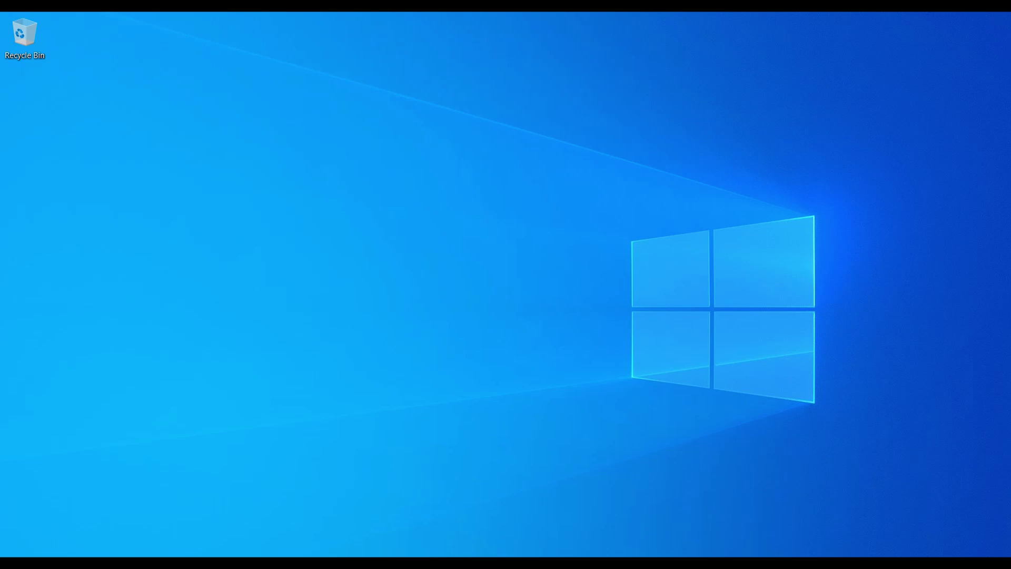
Open Device Manager from a 'device' search and select the CP2102 USB to UART Bridge Controller under Other devices
{"action": "key", "text": "super+s"}
{"action": "type", "text": "device"}
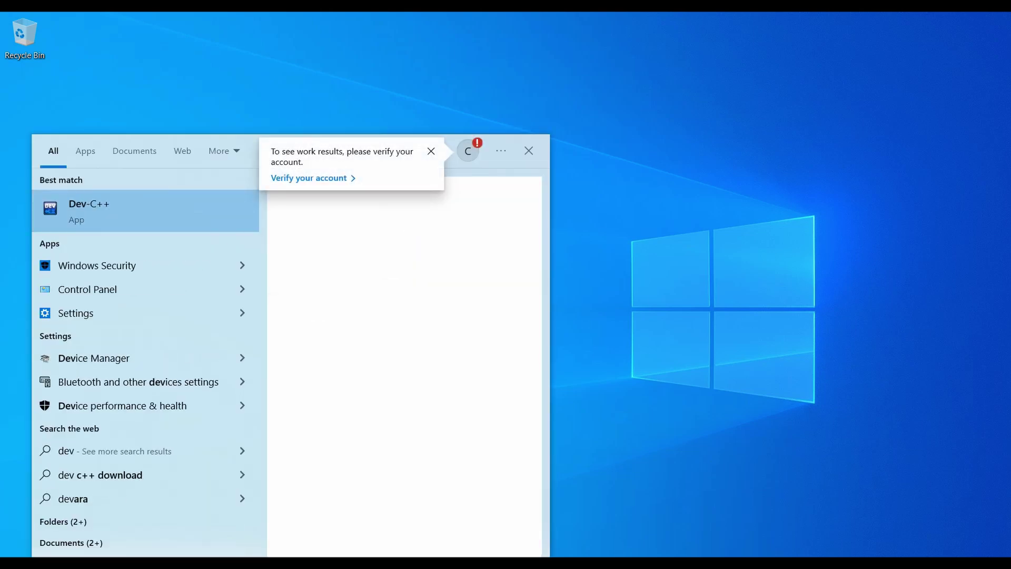
{"action": "key", "text": "Return"}
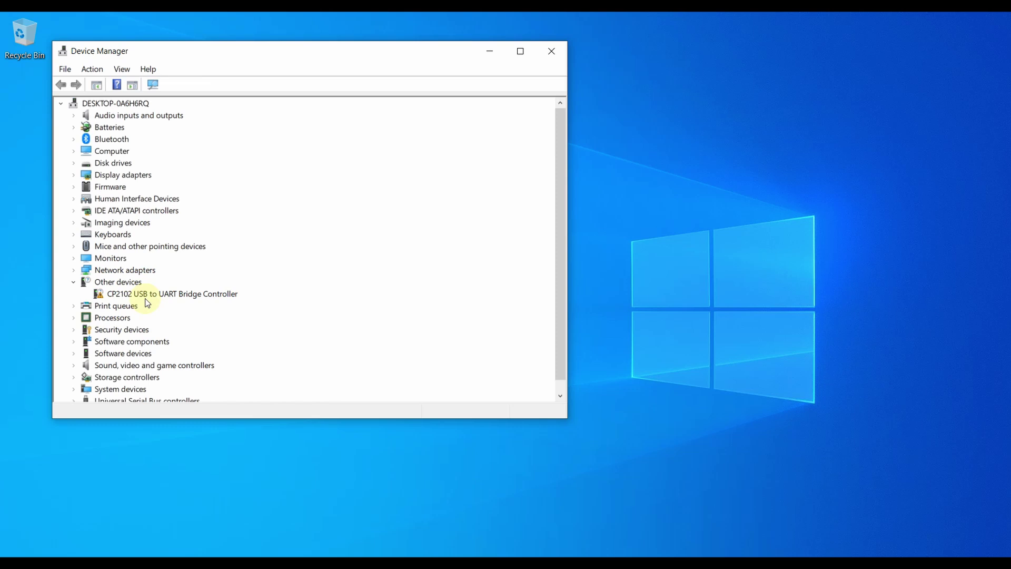
{"action": "left_click", "coordinate": [151, 293]}
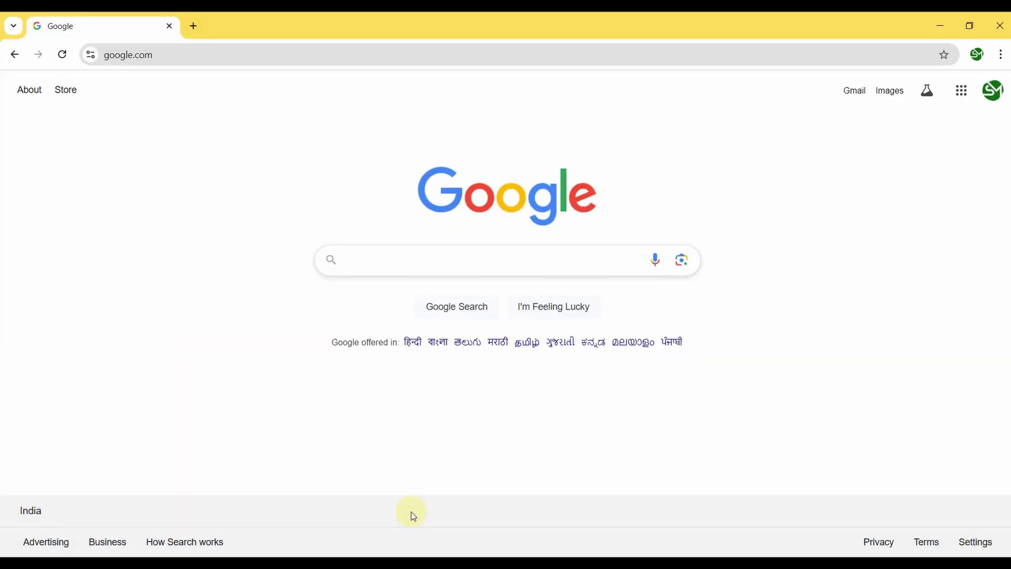
Search Google for 'cp2102 driver download' by typing cp210x and picking that suggestion
{"action": "left_click", "coordinate": [376, 255]}
{"action": "left_click", "coordinate": [379, 256]}
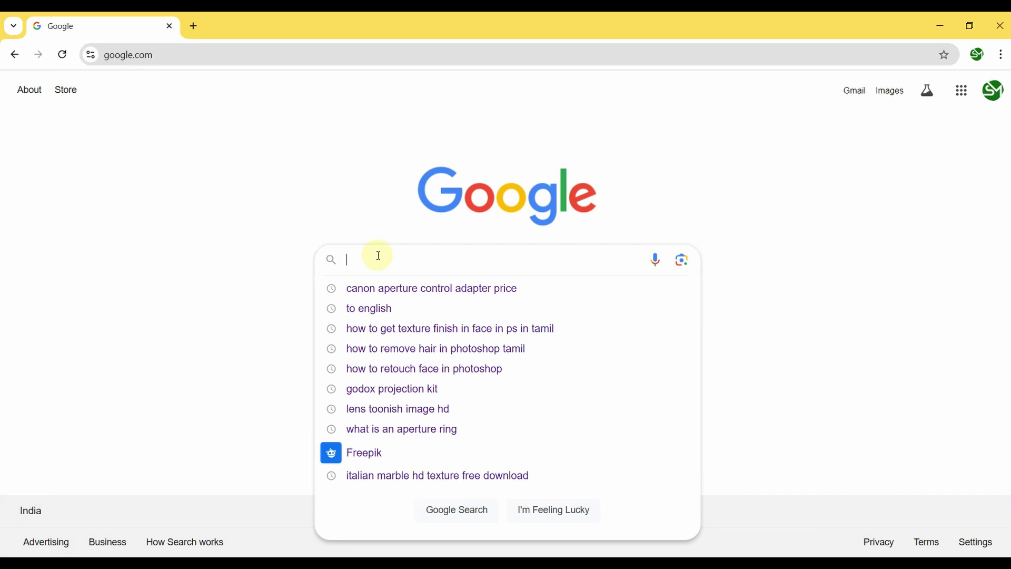
{"action": "type", "text": "cp210"}
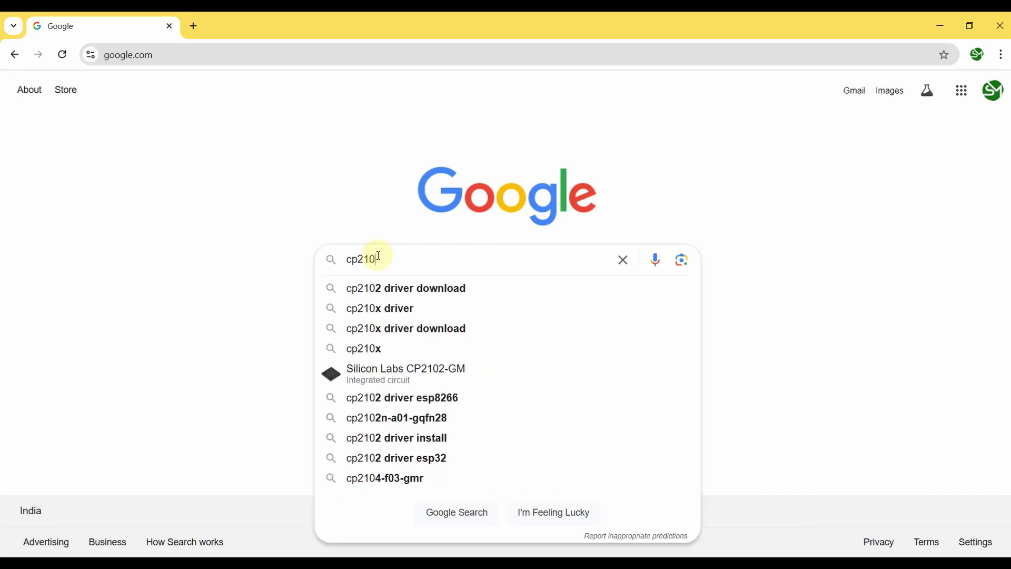
{"action": "type", "text": "x"}
{"action": "key", "text": "Down"}
{"action": "key", "text": "Return"}
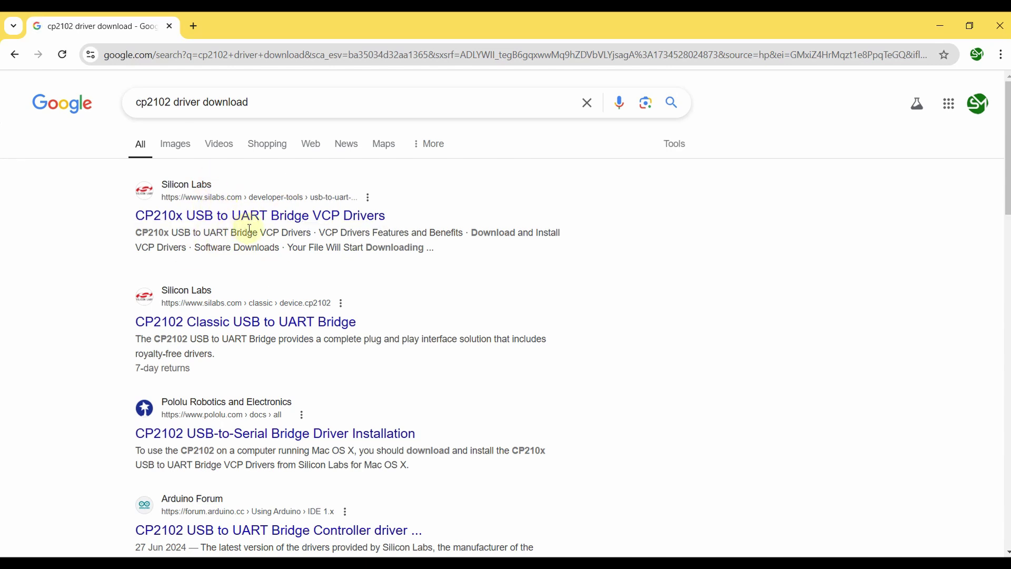
Open the Silicon Labs CP210x VCP Drivers page and download CP210x_VCP_Windows.zip from its Downloads section
{"action": "left_click", "coordinate": [274, 225], "text": "ctrl"}
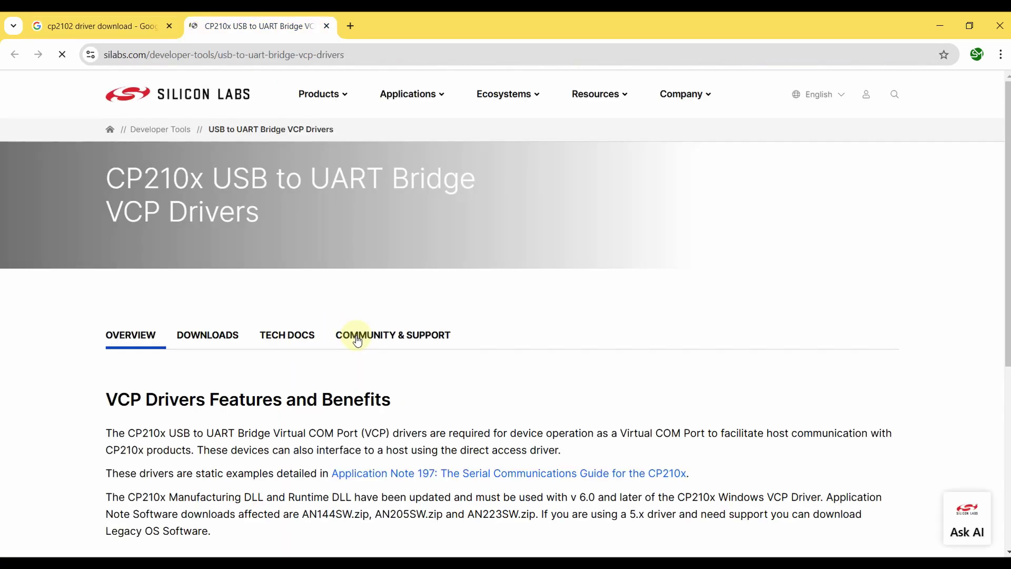
{"action": "scroll", "coordinate": [1000, 190], "scroll_direction": "down", "scroll_amount": 2}
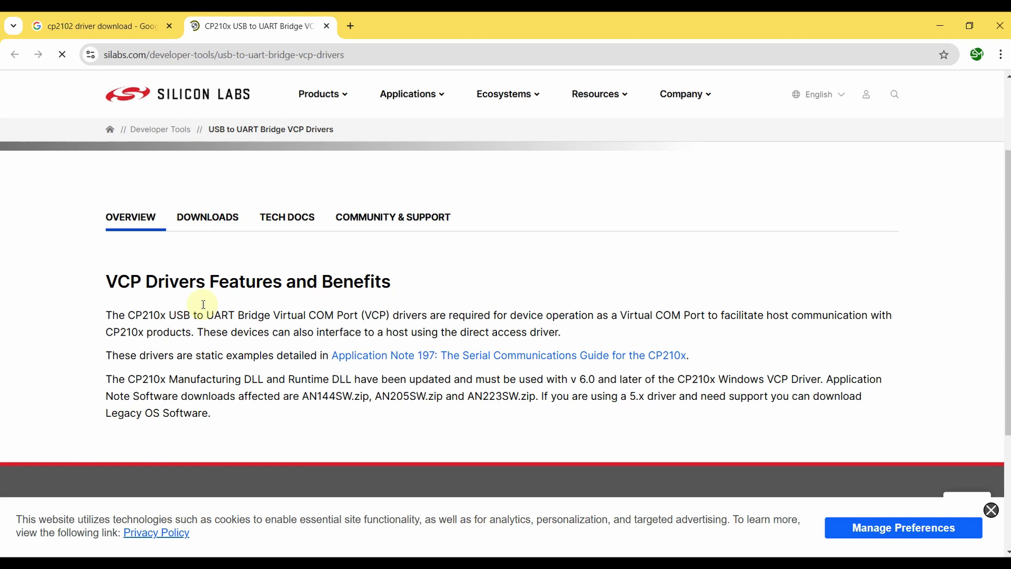
{"action": "left_click", "coordinate": [209, 217]}
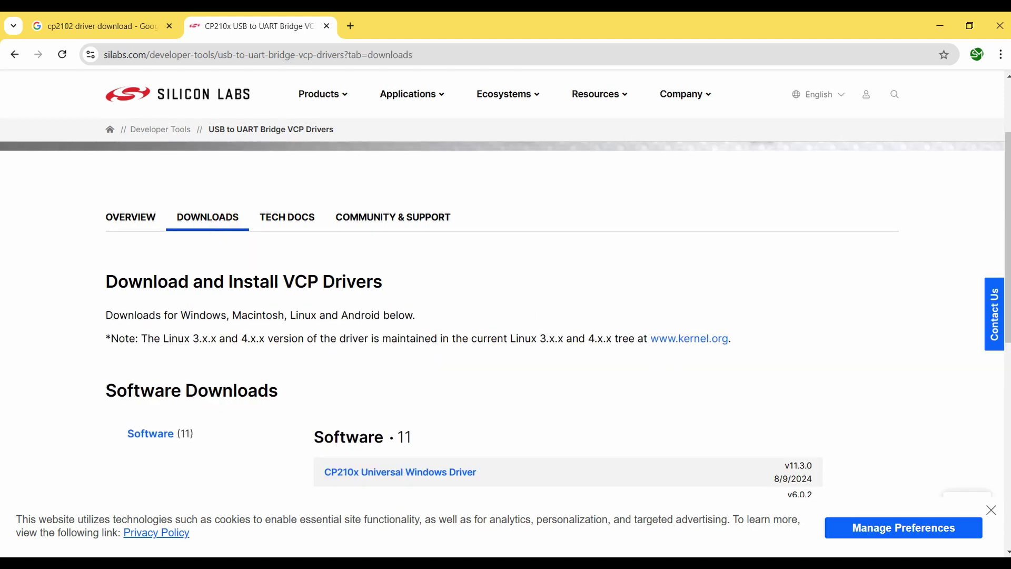
{"action": "left_click_drag", "start_coordinate": [1006, 232], "coordinate": [1005, 312]}
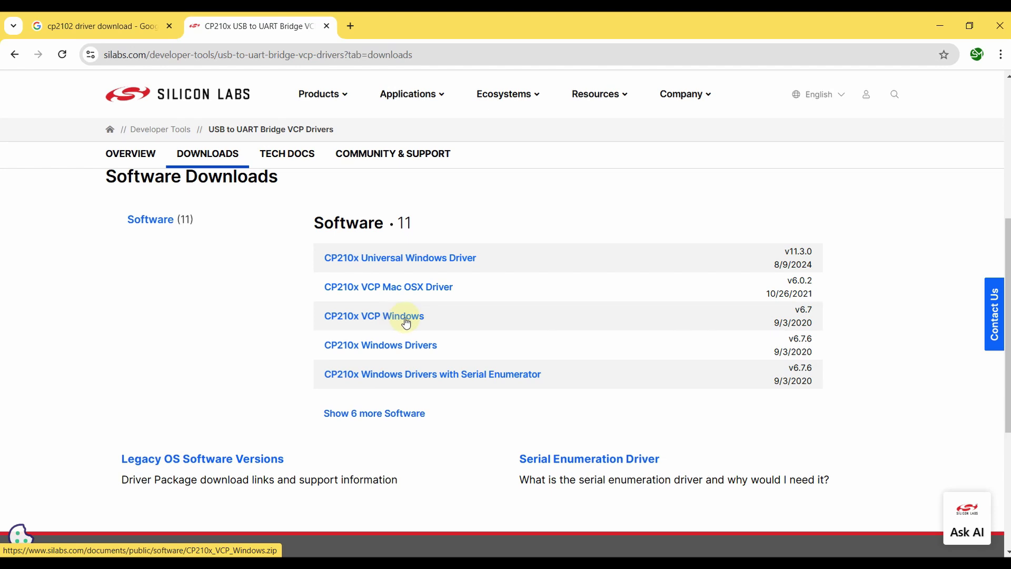
{"action": "left_click", "coordinate": [406, 322]}
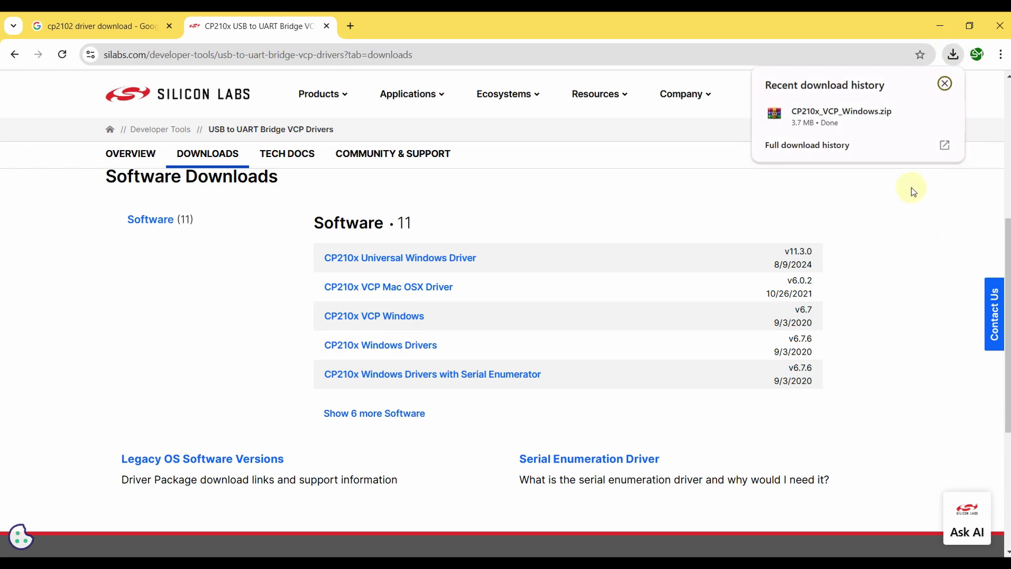
{"action": "left_click", "coordinate": [918, 118]}
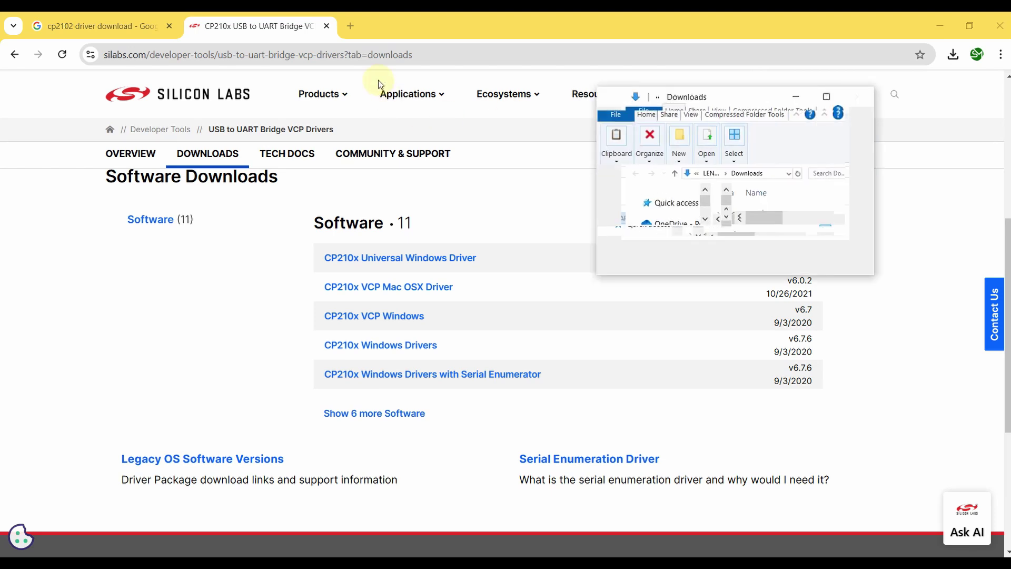
Create a 'Downloads' subfolder, move CP210x_VCP_Windows.zip into it, and open that folder
{"action": "left_click", "coordinate": [467, 81]}
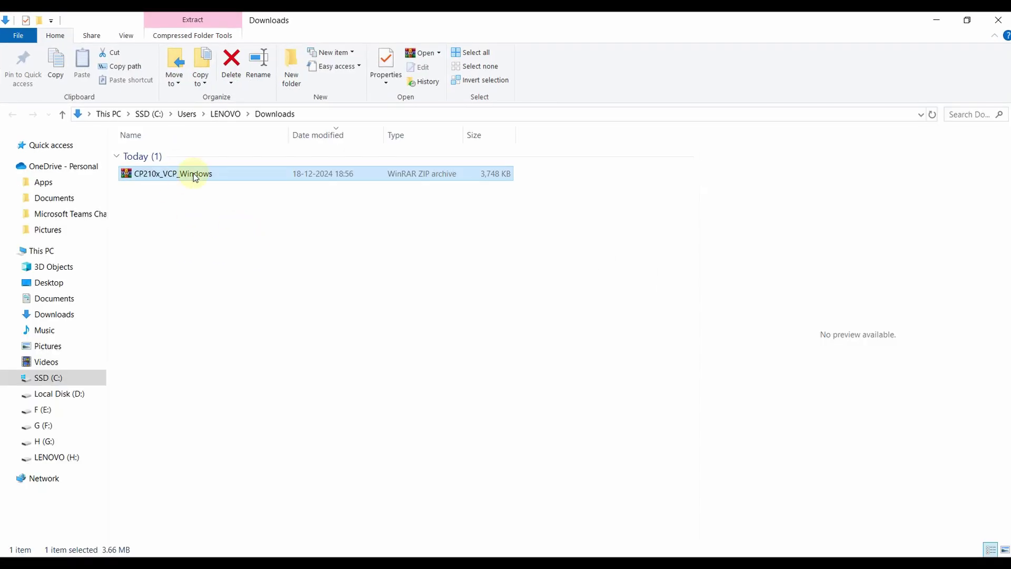
{"action": "left_click", "coordinate": [293, 61]}
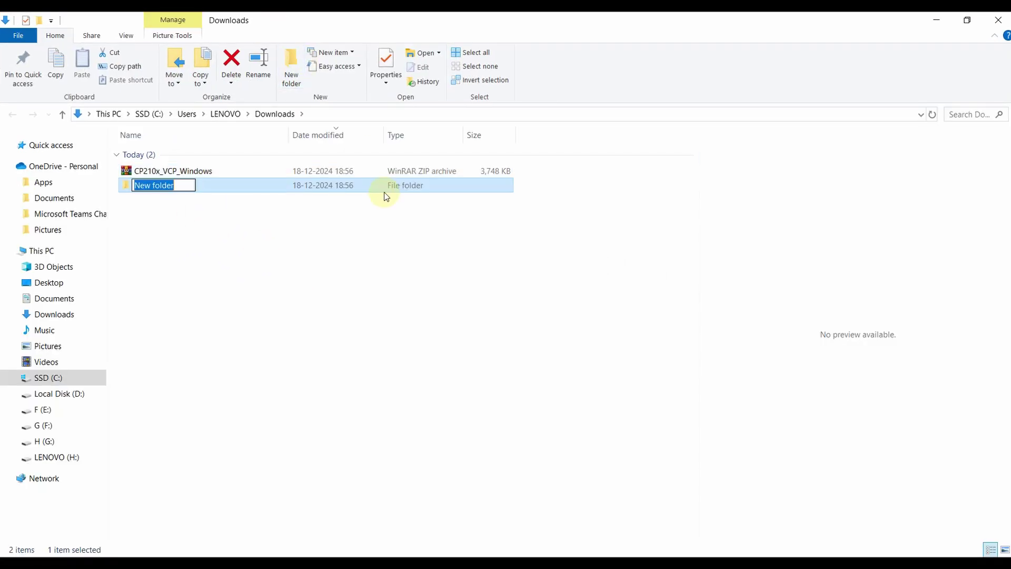
{"action": "type", "text": "Downloads"}
{"action": "key", "text": "Return"}
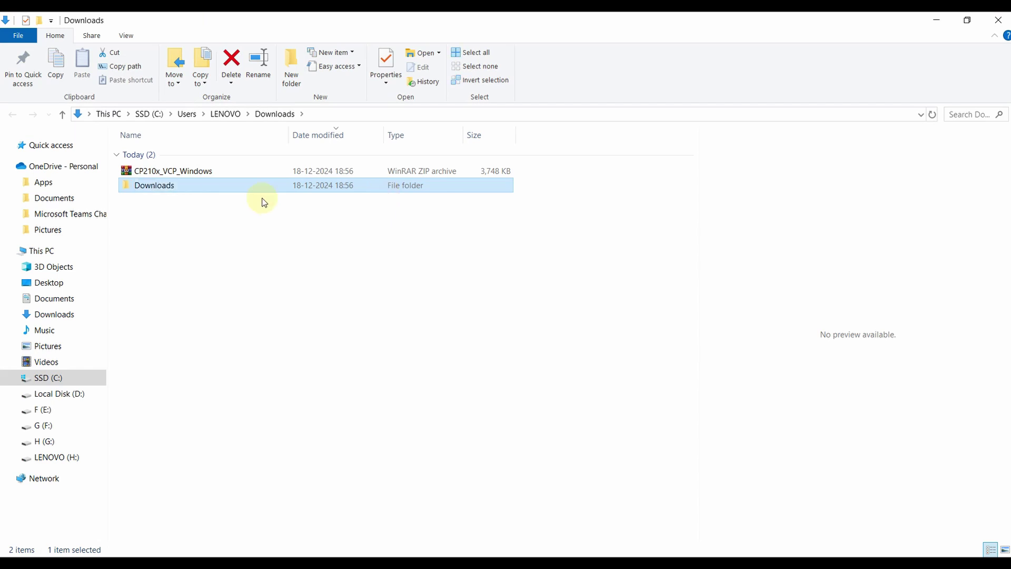
{"action": "left_click", "coordinate": [250, 174]}
{"action": "left_click_drag", "start_coordinate": [252, 173], "coordinate": [226, 185]}
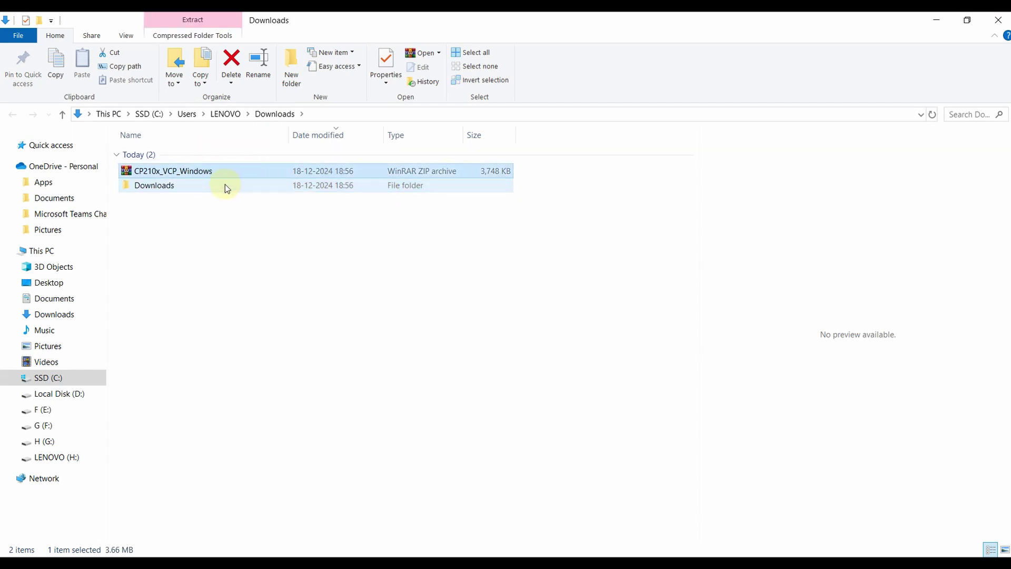
{"action": "double_click", "coordinate": [196, 175]}
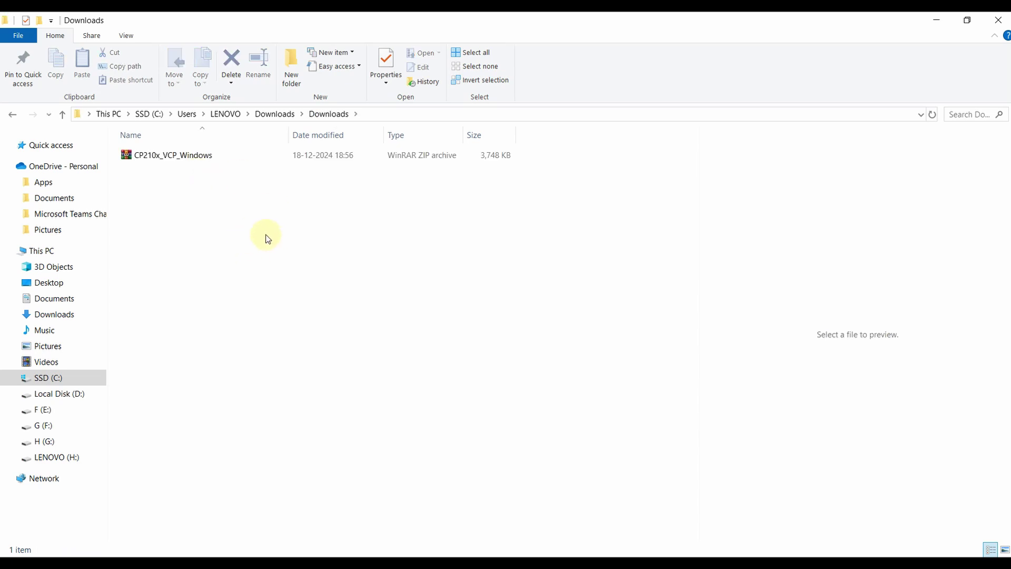
Extract CP210x_VCP_Windows.zip into a CP210x_VCP_Windows folder
{"action": "left_click", "coordinate": [229, 161]}
{"action": "right_click", "coordinate": [230, 162]}
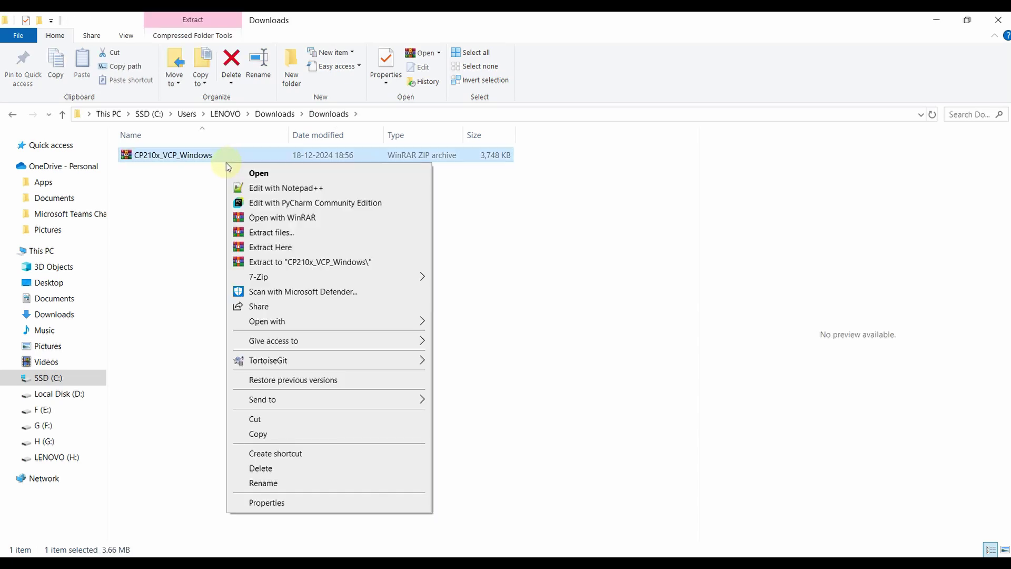
{"action": "left_click", "coordinate": [327, 271]}
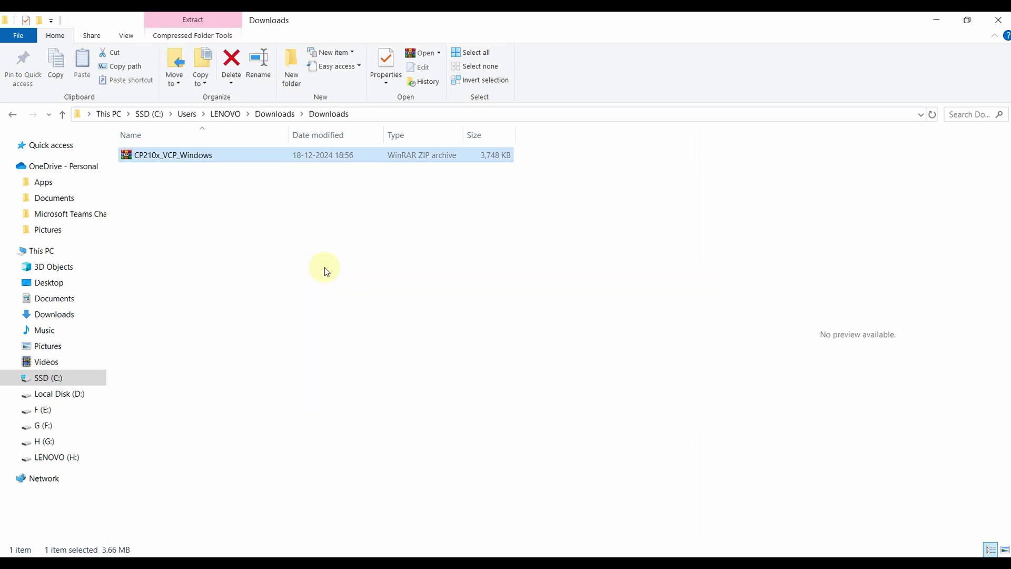
Open the extracted CP210x_VCP_Windows folder and its inner folder, then select CP210xVCPInstaller_x64
{"action": "double_click", "coordinate": [199, 154]}
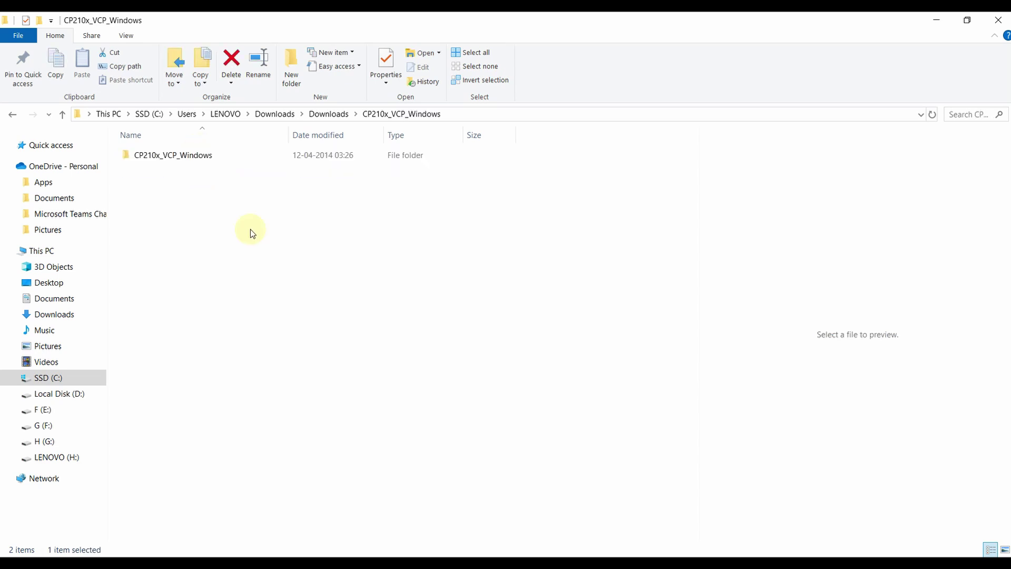
{"action": "left_click", "coordinate": [208, 158]}
{"action": "double_click", "coordinate": [207, 158]}
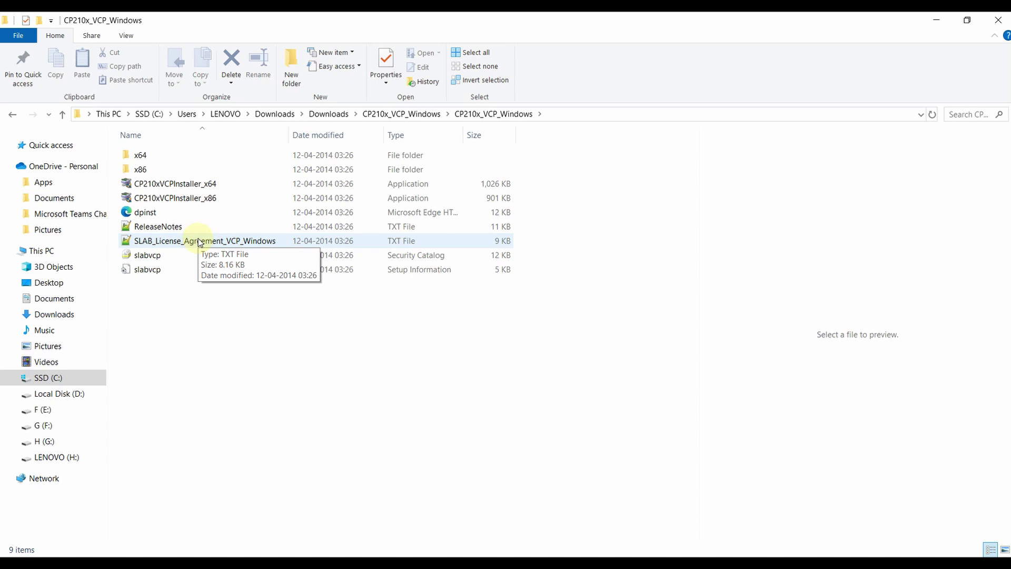
{"action": "left_click", "coordinate": [203, 184]}
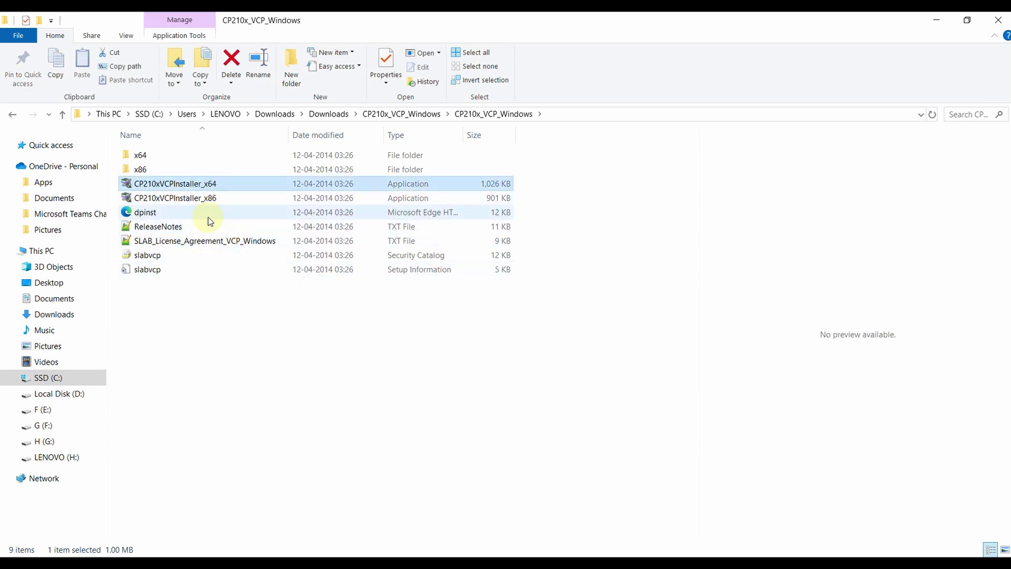
{"action": "left_click", "coordinate": [193, 203]}
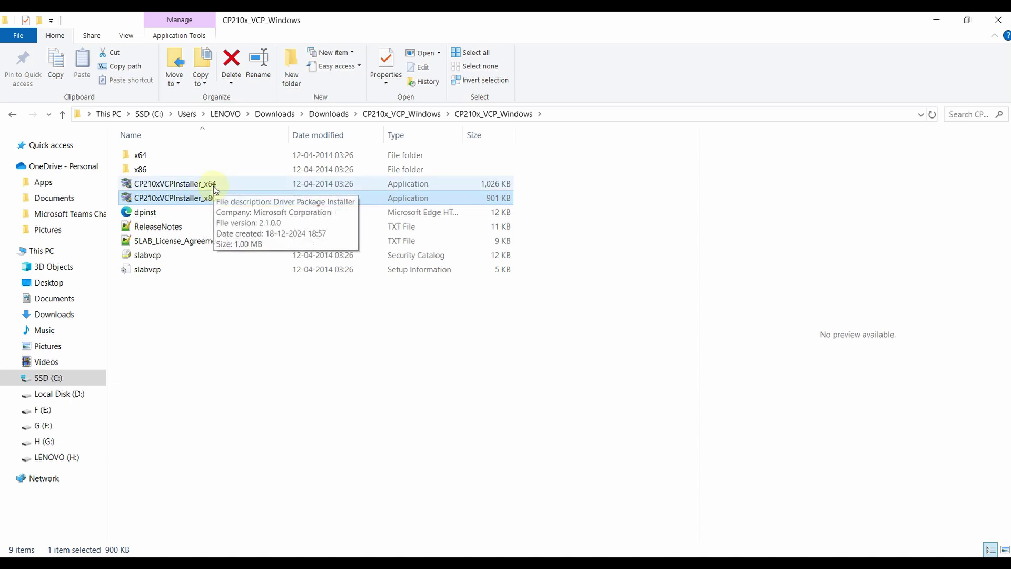
{"action": "left_click", "coordinate": [213, 184]}
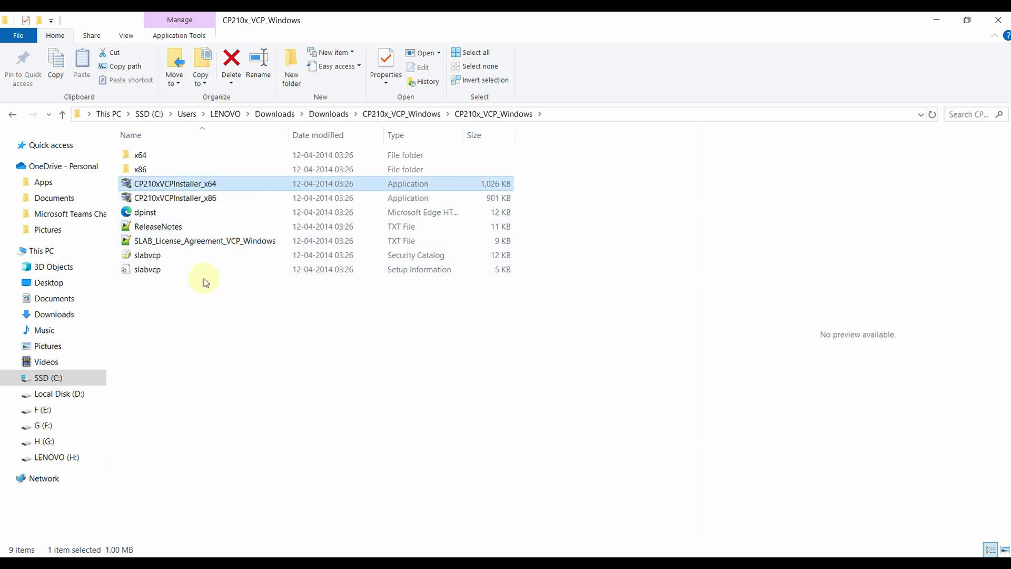
Run CP210xVCPInstaller_x64, accept the licence agreement, install the drivers, and return to Device Manager
{"action": "double_click", "coordinate": [190, 188]}
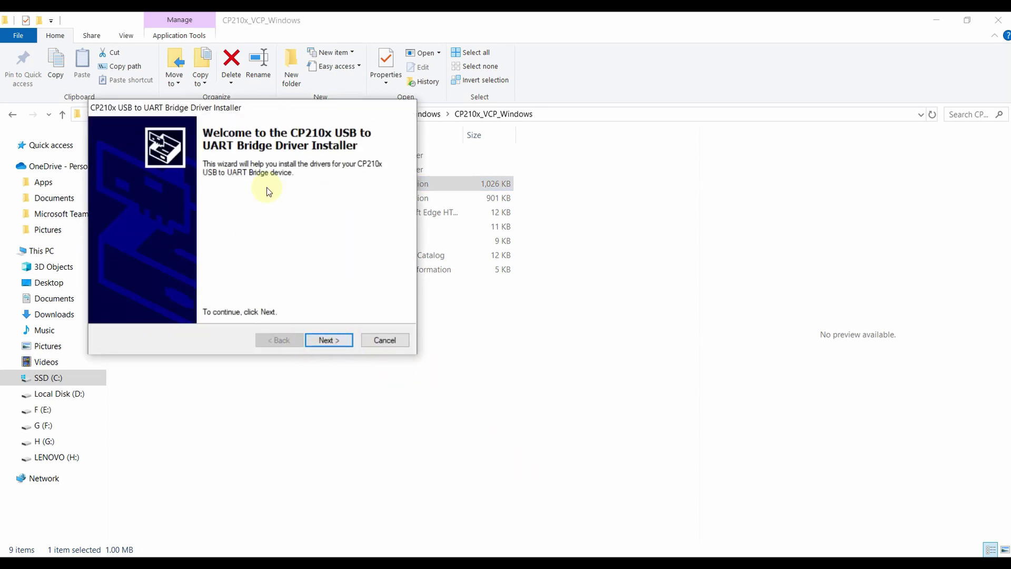
{"action": "left_click_drag", "start_coordinate": [277, 111], "coordinate": [440, 134]}
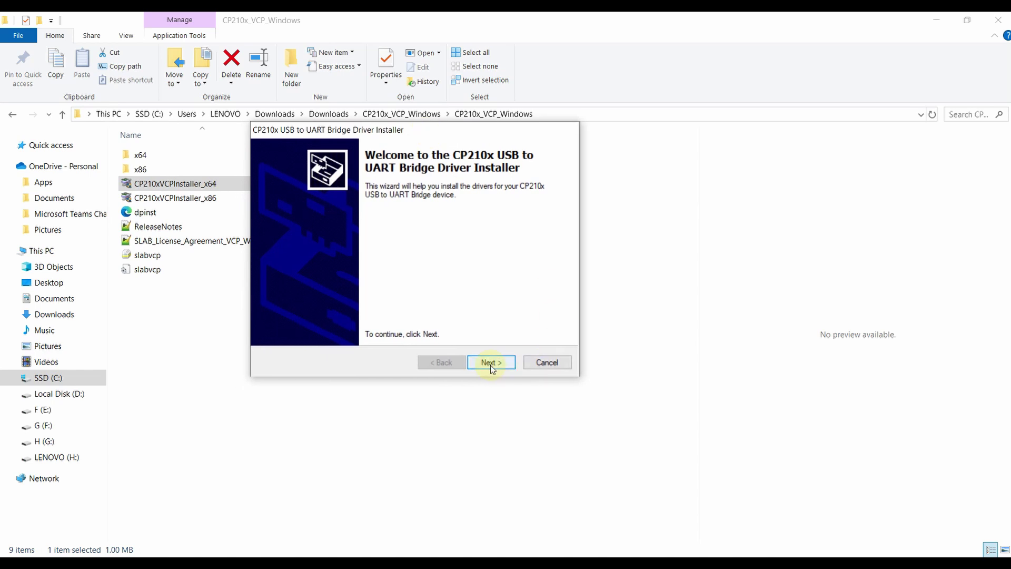
{"action": "left_click", "coordinate": [491, 365]}
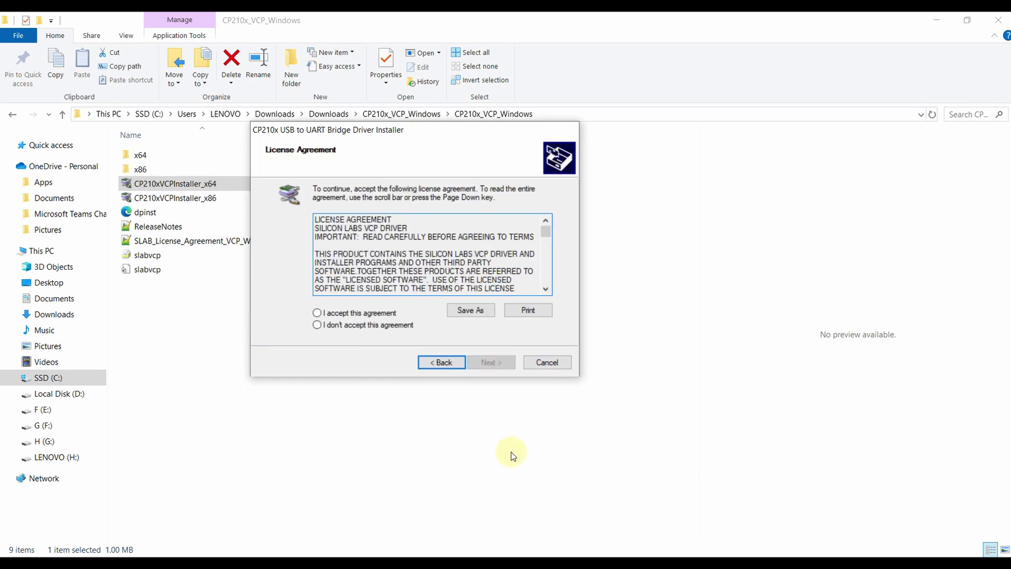
{"action": "left_click", "coordinate": [339, 315]}
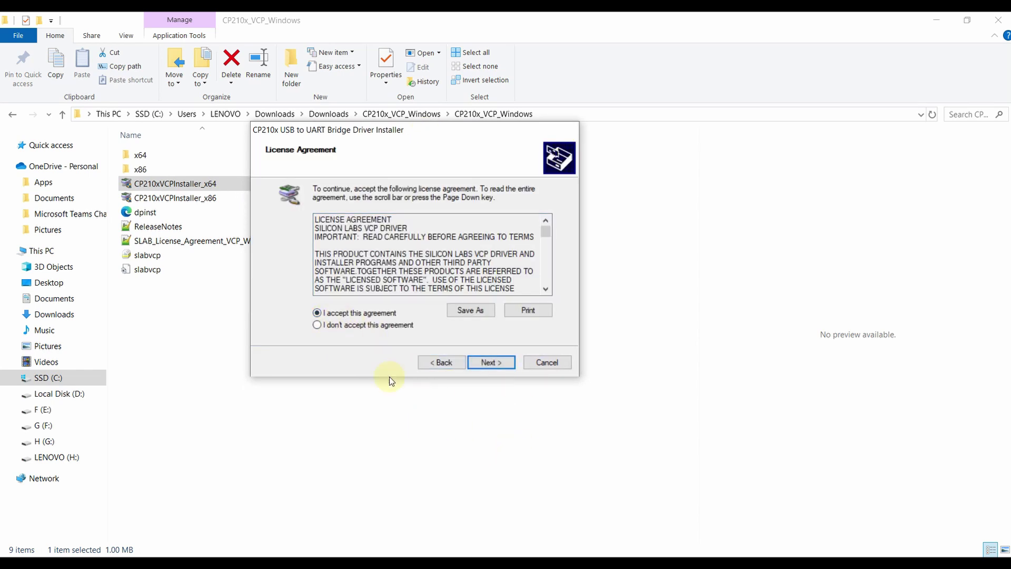
{"action": "left_click", "coordinate": [487, 363]}
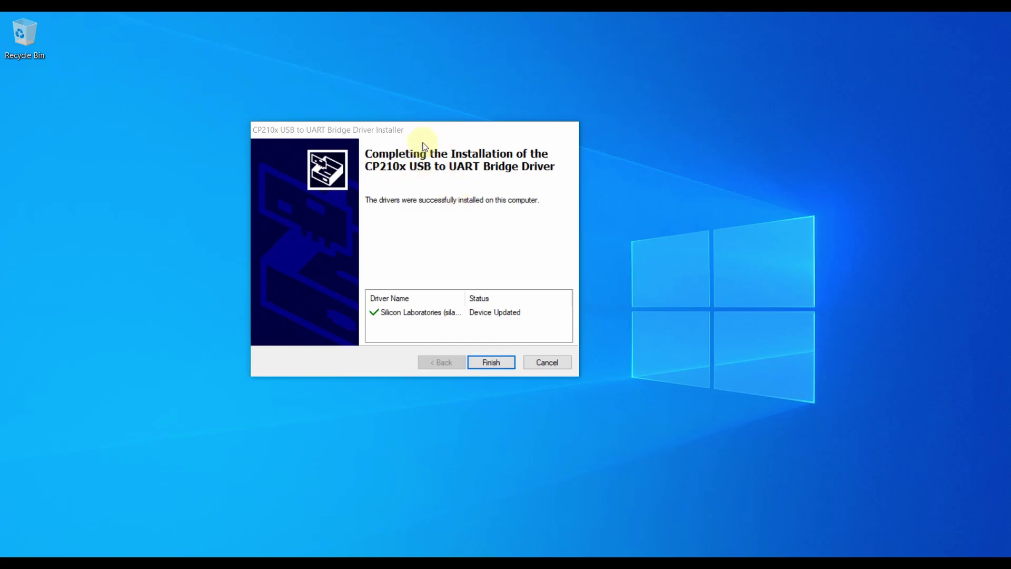
{"action": "left_click_drag", "start_coordinate": [429, 128], "coordinate": [405, 116]}
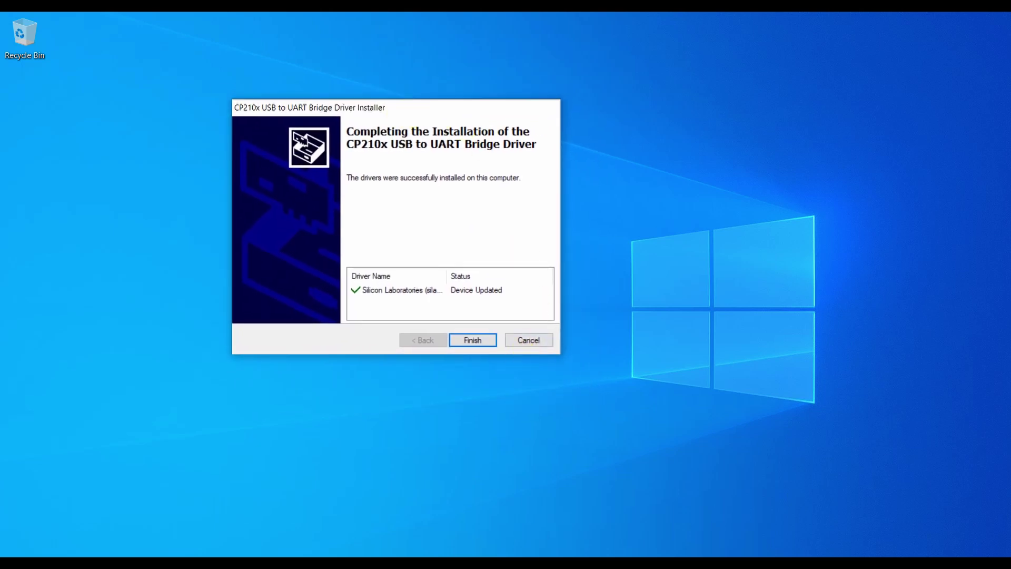
{"action": "left_click", "coordinate": [470, 495]}
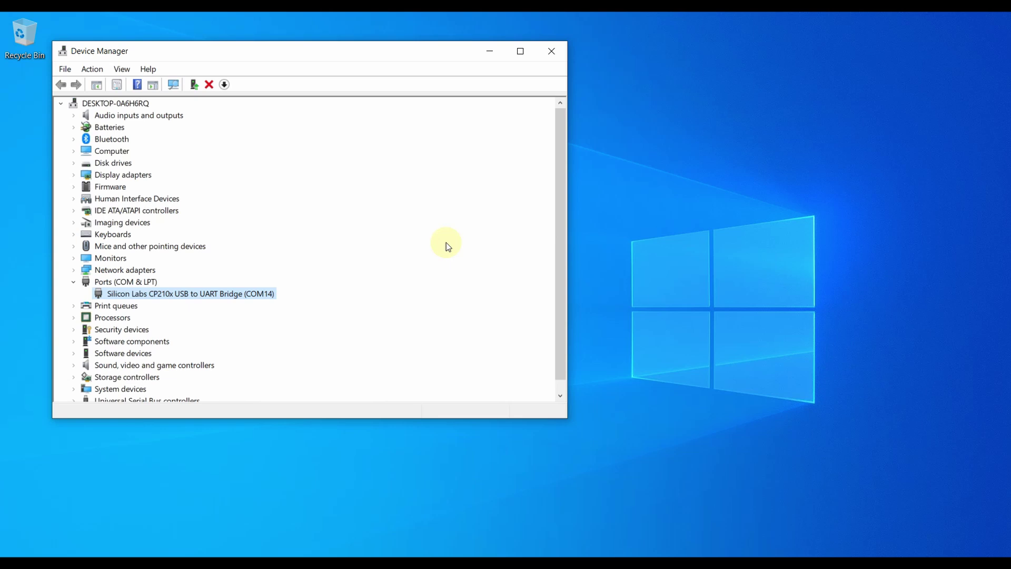
Close Device Manager after confirming Silicon Labs CP210x USB to UART Bridge (COM14) under Ports
{"action": "left_click", "coordinate": [554, 48]}
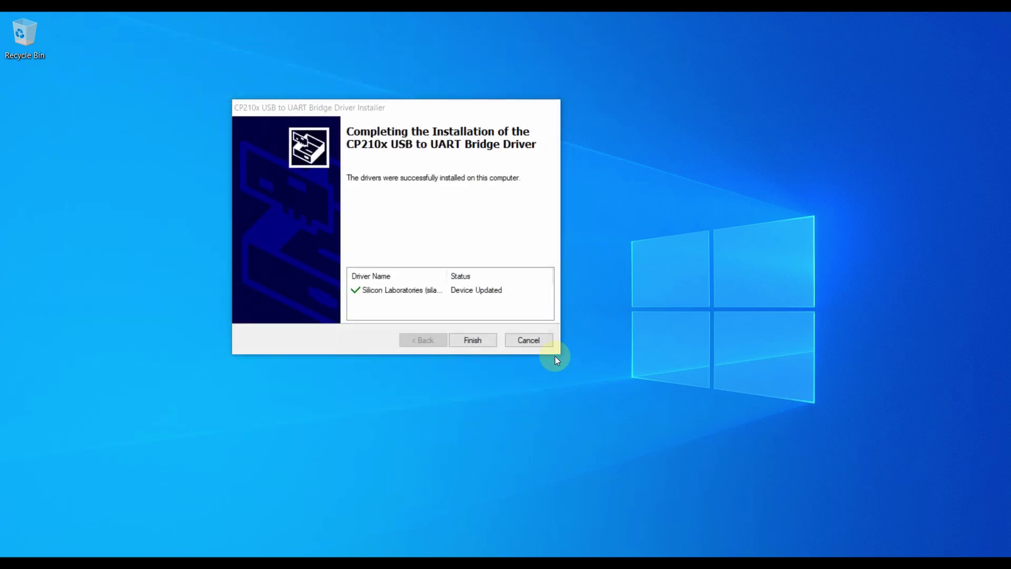